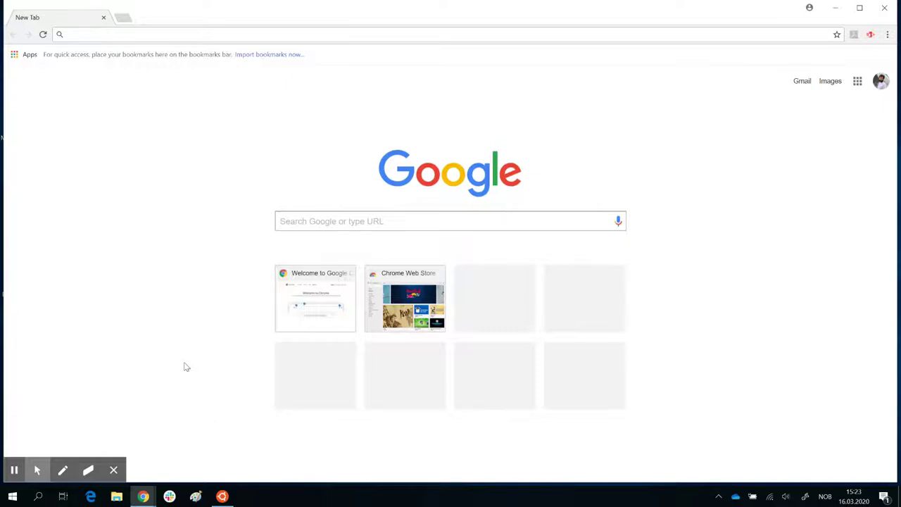
Step: Search Google for 'hypre' from the Chrome address bar
left_click(136, 33)
type("hypre")
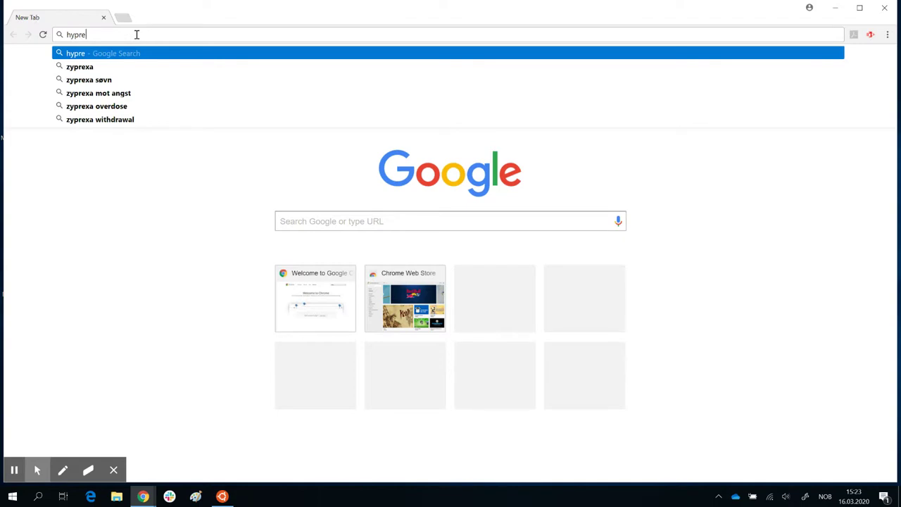
key("Return")
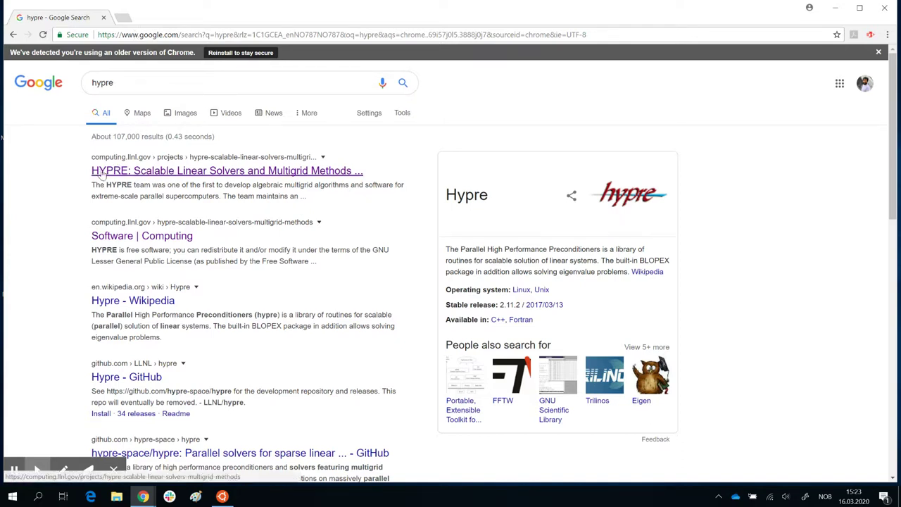
Step: Go from the LLNL HYPRE project page to its Software page and scroll to the Software Releases table
left_click(200, 176)
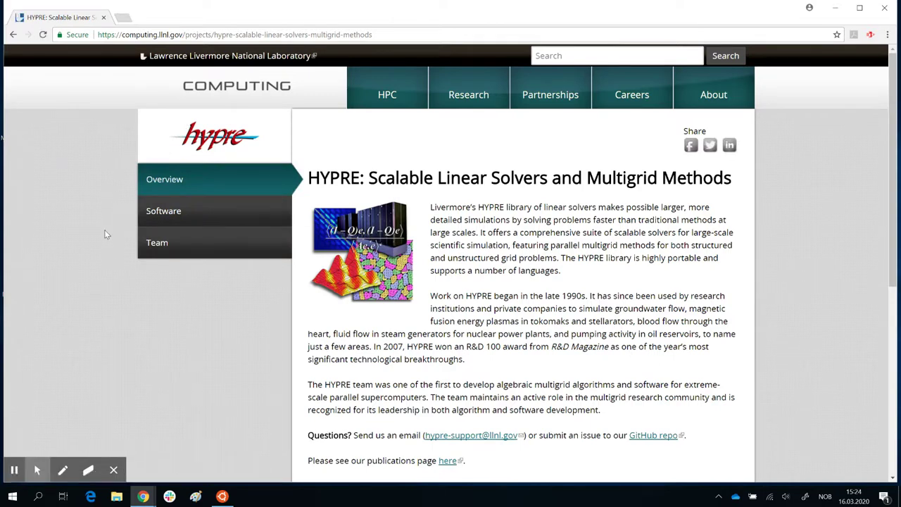
left_click(171, 218)
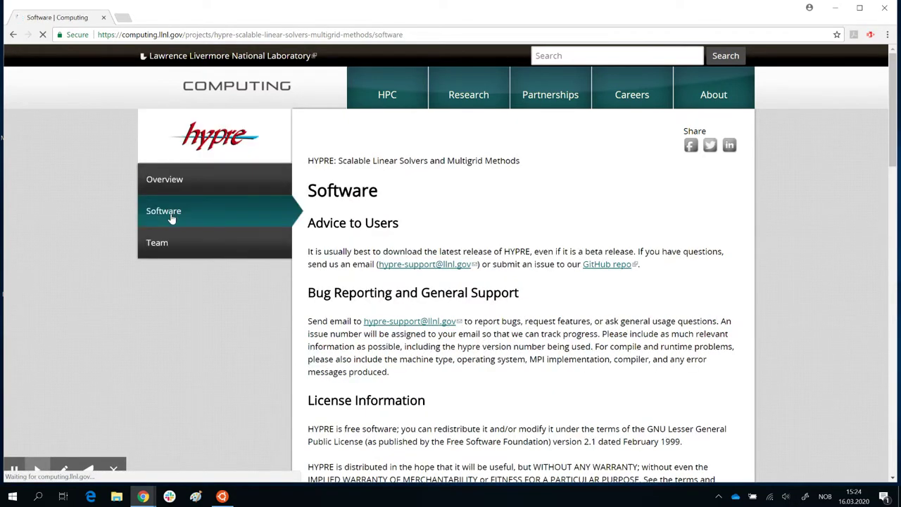
scroll(120, 322, "down", 4)
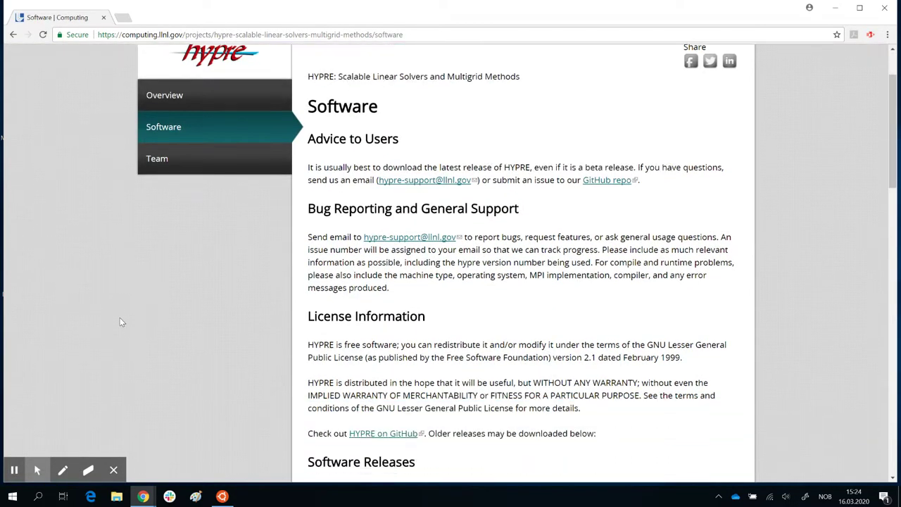
scroll(119, 322, "up", 3)
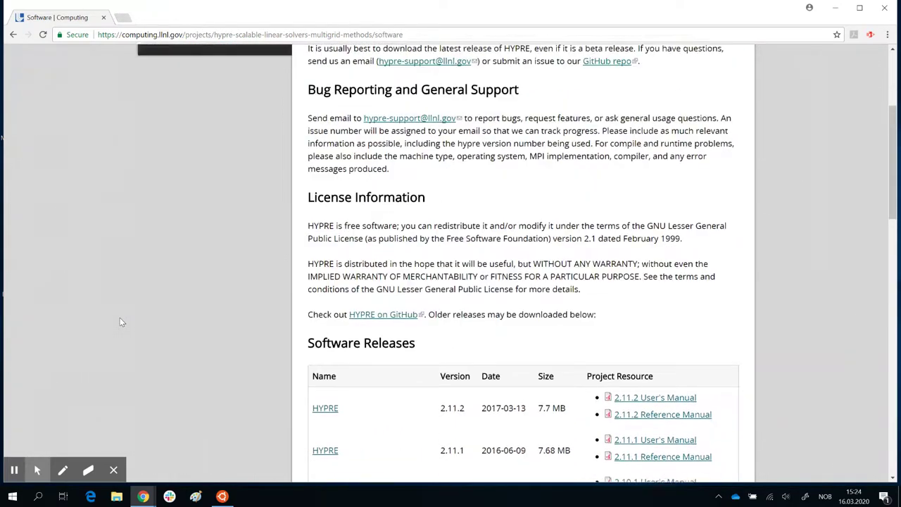
scroll(120, 322, "down", 2)
scroll(120, 321, "down", 3)
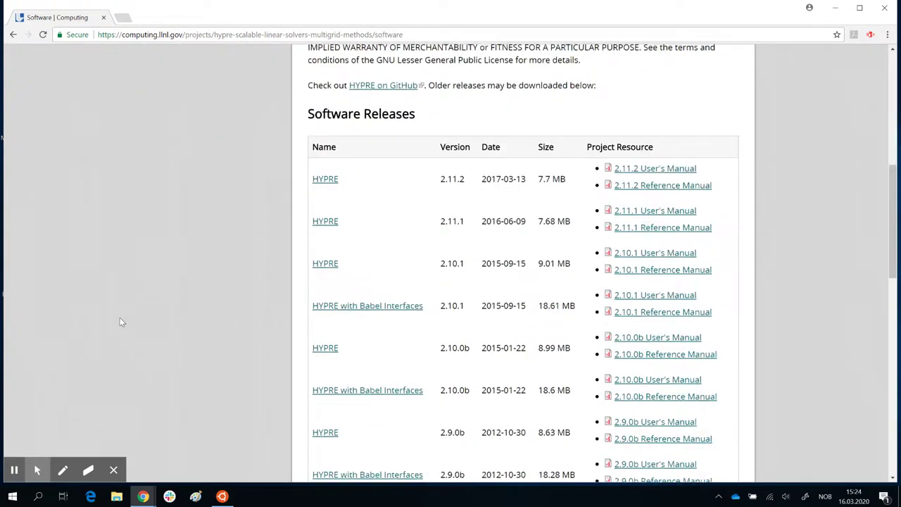
Step: Download the HYPRE 2.11.2 release as hypre-2.11.2.tar.gz
left_click(334, 178)
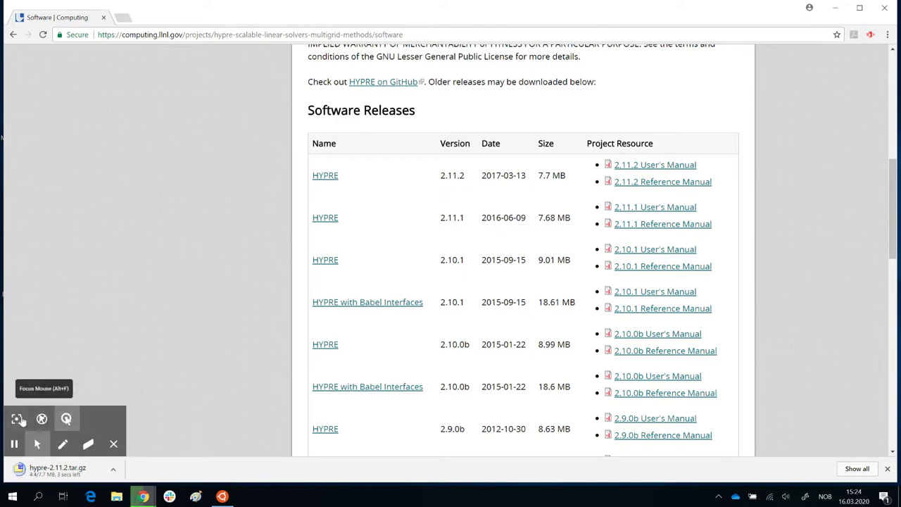
left_click(17, 418)
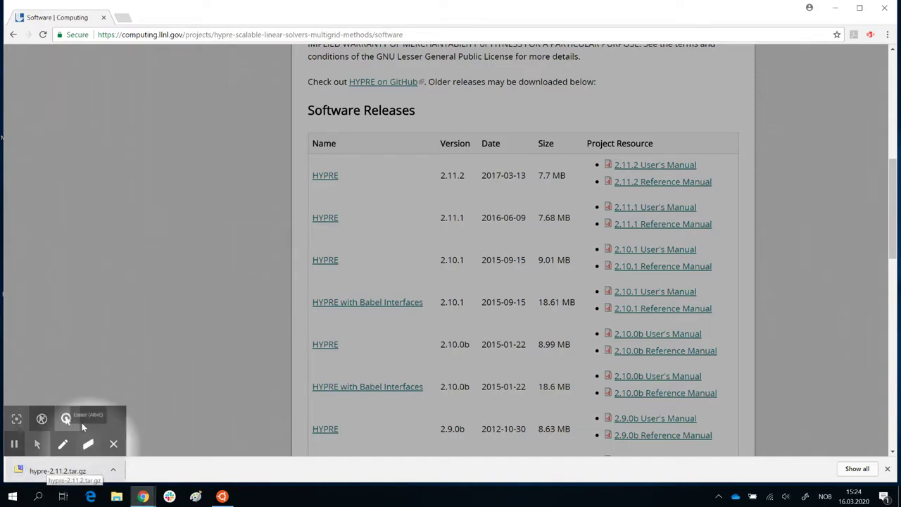
left_click(17, 419)
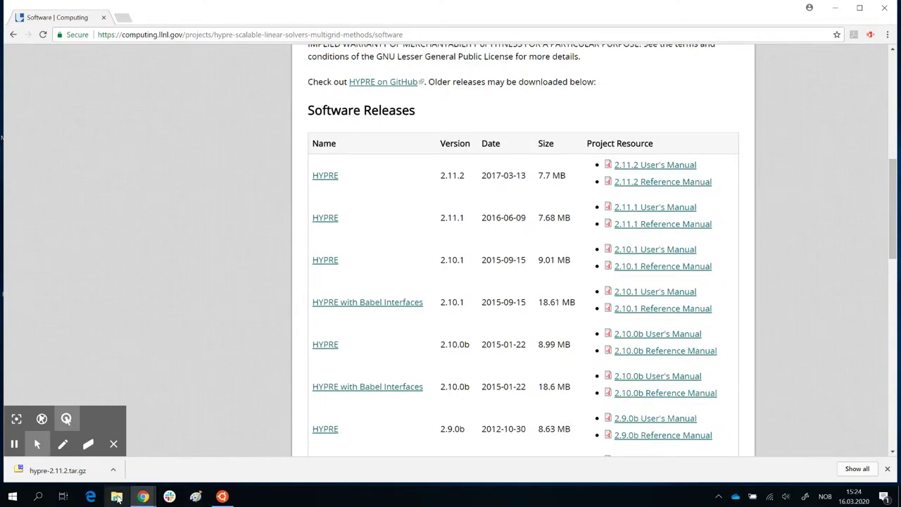
Step: Show the Downloads folder in File Explorer, then bring the Ubuntu terminal forward
left_click(117, 497)
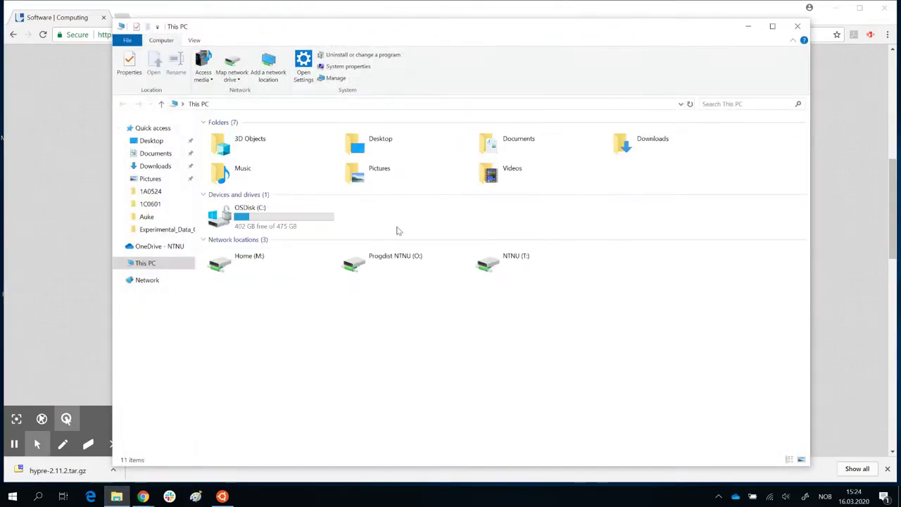
double_click(621, 143)
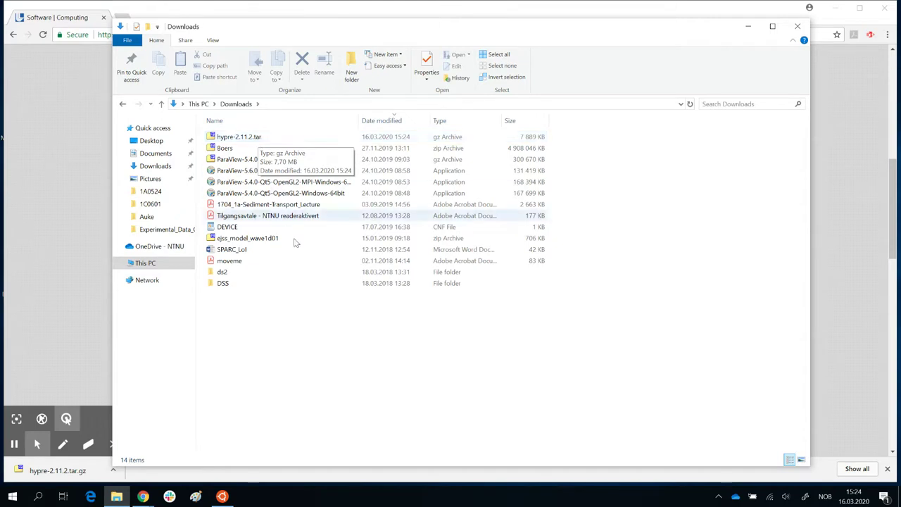
left_click(221, 496)
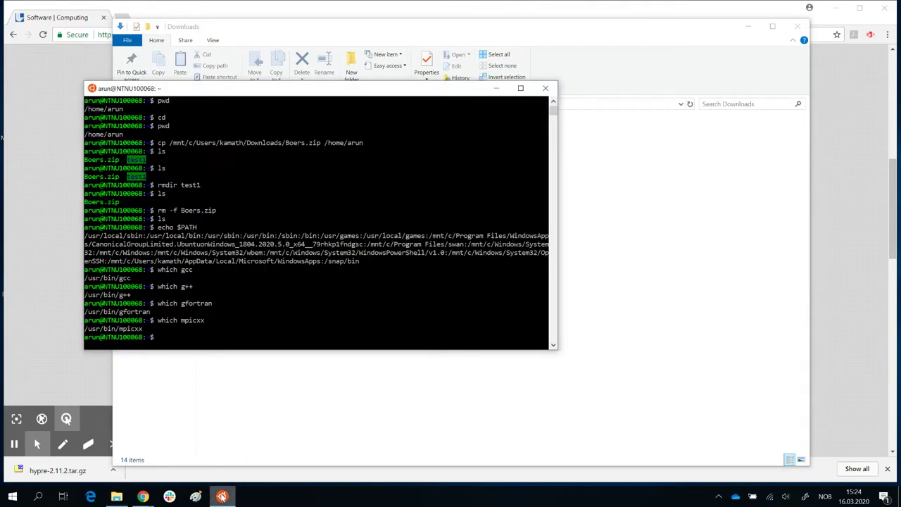
Step: Clear the terminal, reposition its window, and list the home directory
type("clear")
key("Return")
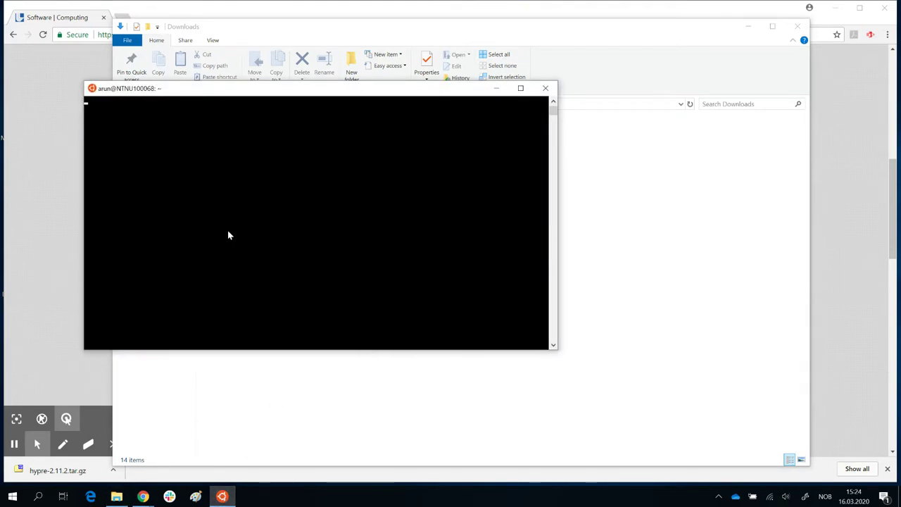
left_click_drag(276, 92, 378, 158)
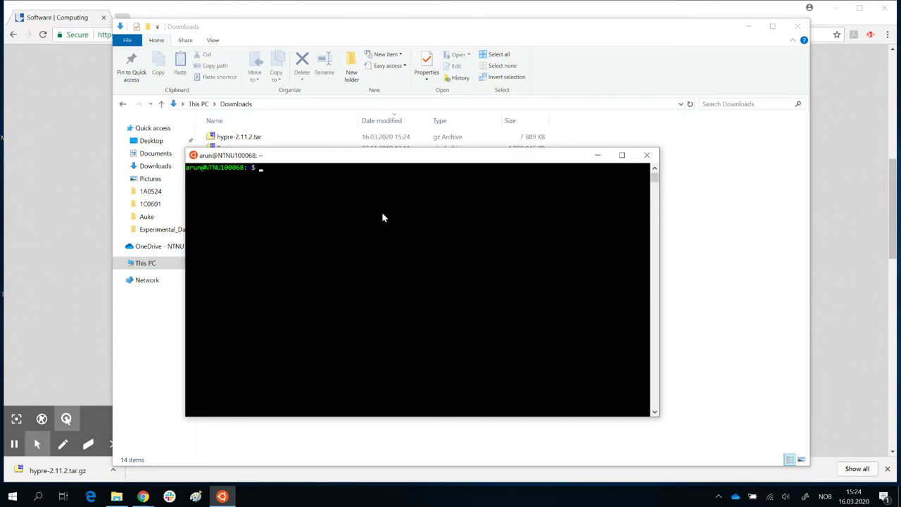
type("ls")
key("Return")
Step: Create a libraries directory, confirm it with ls, and change into it
type("mkdir li")
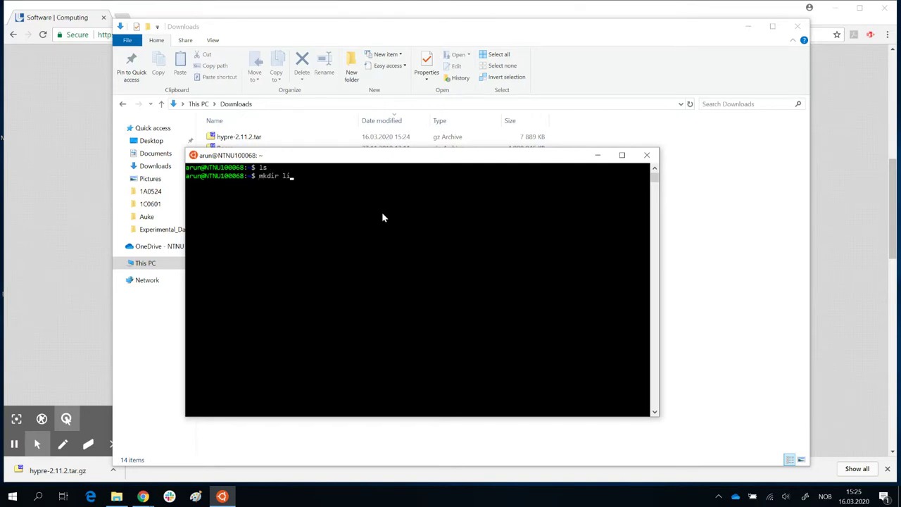
type("braries")
key("Return")
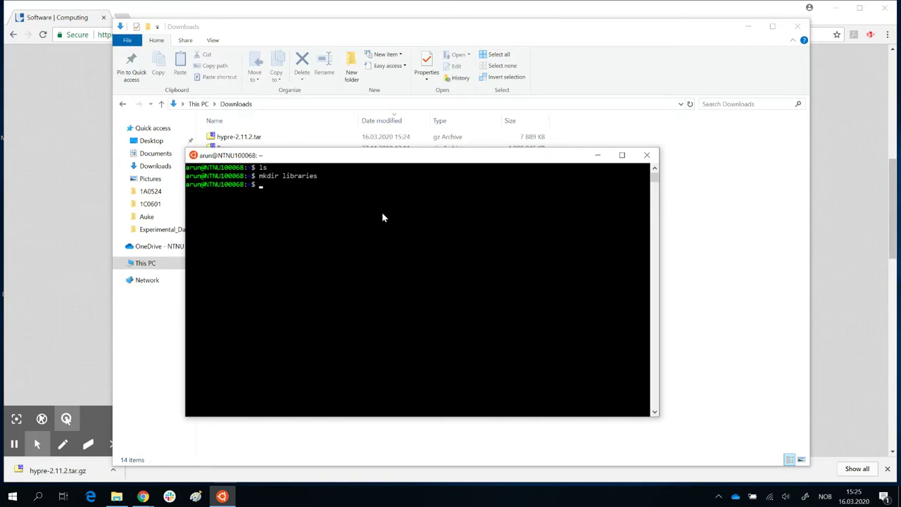
type("ls")
key("Return")
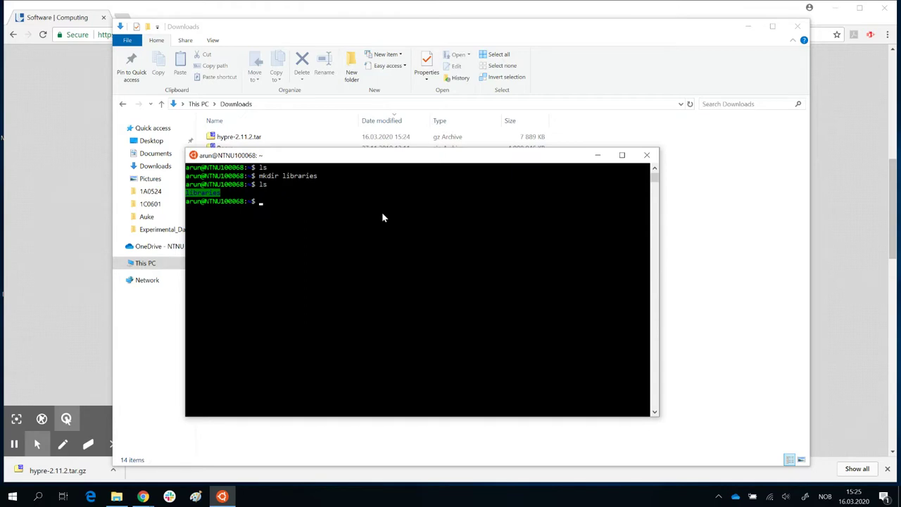
type("cd li")
key("Tab")
key("Return")
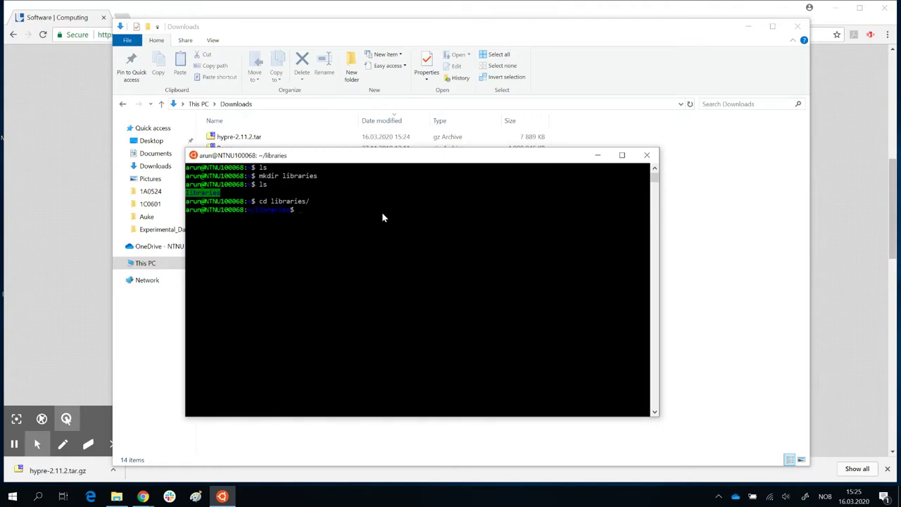
Step: Copy hypre-2.11.2.tar.gz from the Windows Downloads folder into libraries and list it
type("cp /mnt/c/U")
key("Tab")
type("kamath/Dow")
key("Tab")
type("h")
key("Tab")
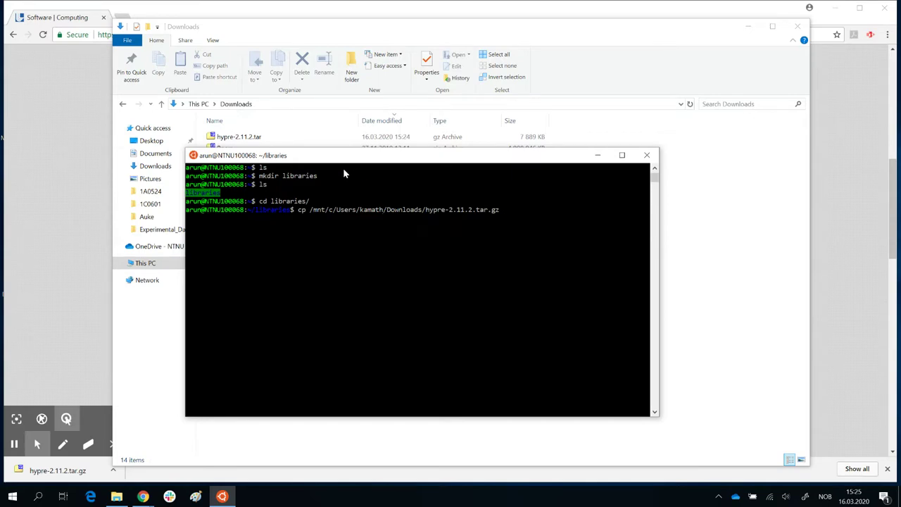
left_click_drag(360, 158, 364, 124)
type("./")
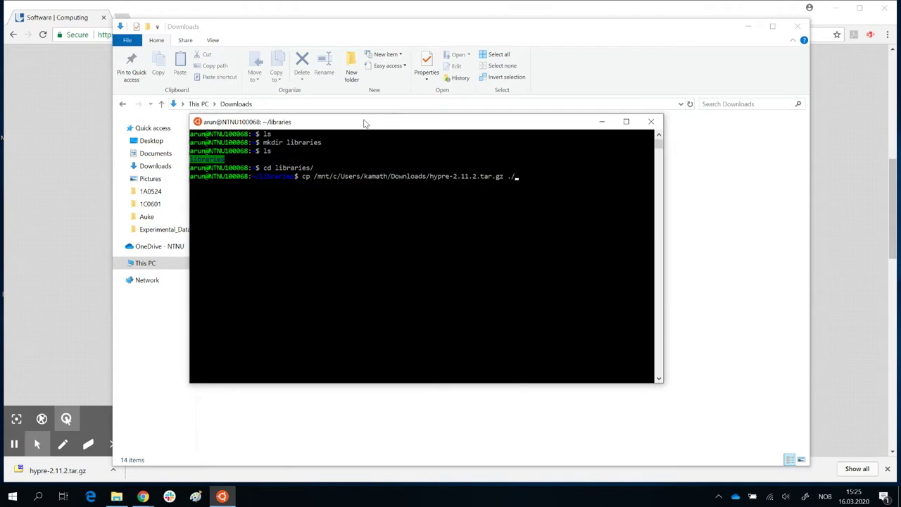
key("Return")
type("ls")
key("Return")
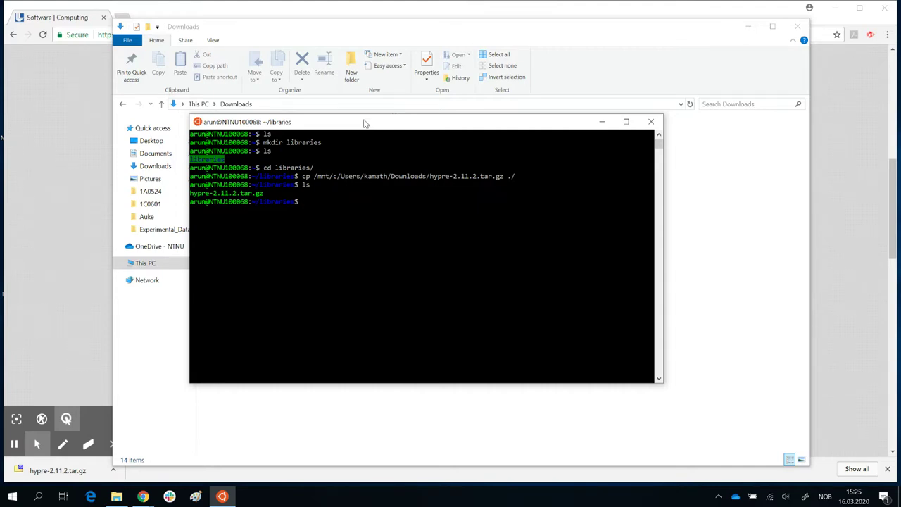
Step: Extract hypre-2.11.2.tar.gz with tar -xvf and list the resulting folder
type("tar -xvf h")
key("Tab")
key("Return")
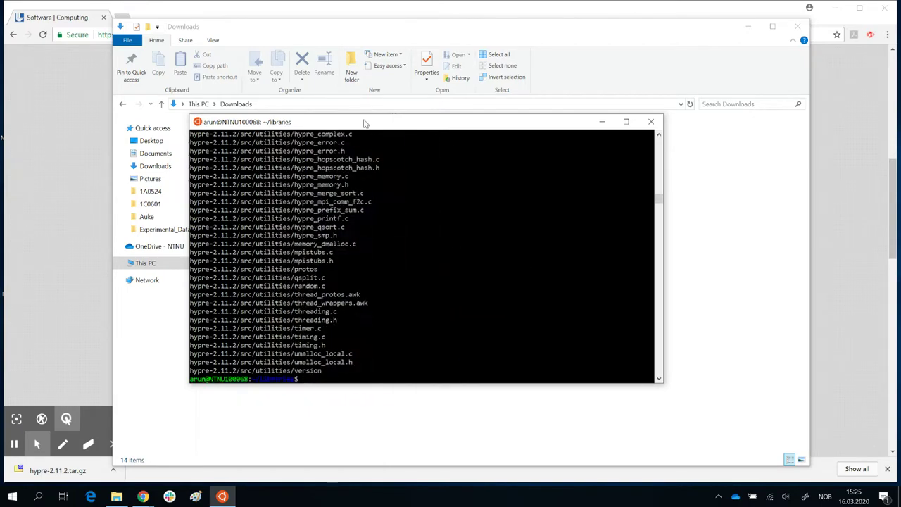
type("ls")
key("Return")
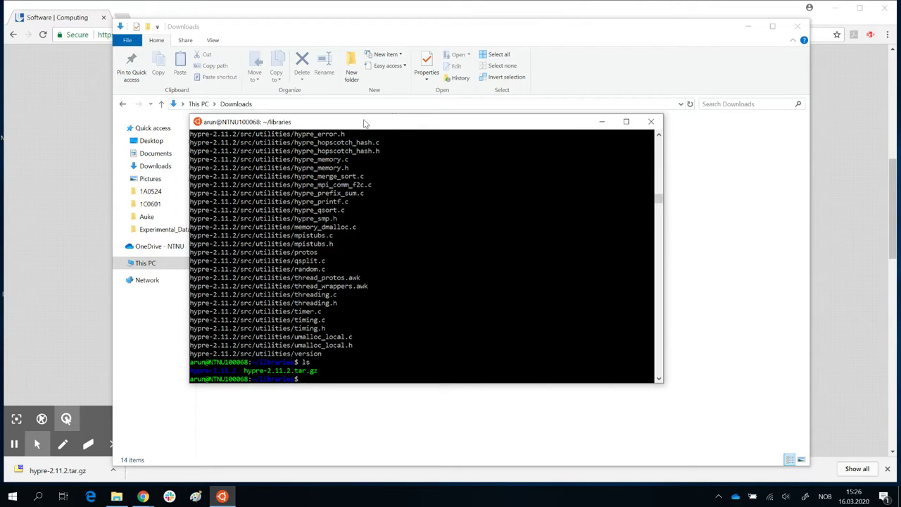
Step: Move into hypre-2.11.2/src, listing each folder, then clear the screen
type("cd hy")
key("Tab")
key("Return")
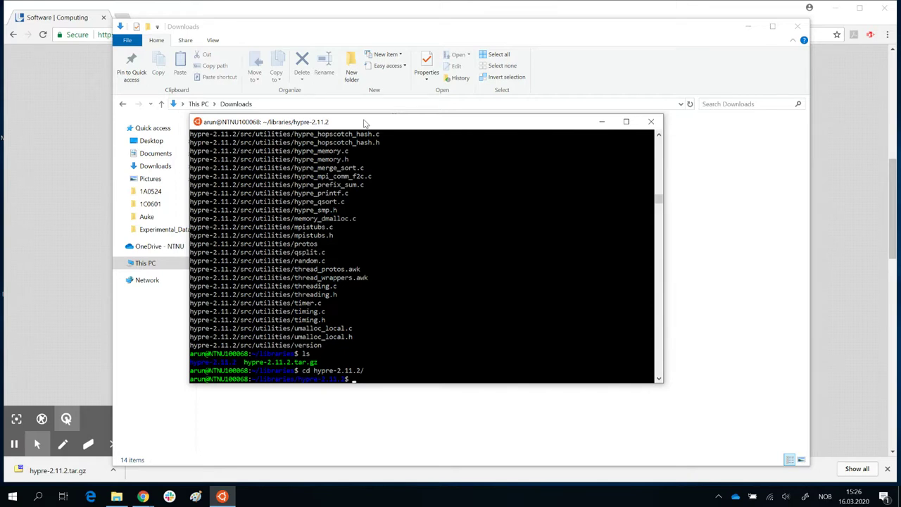
type("ls")
key("Return")
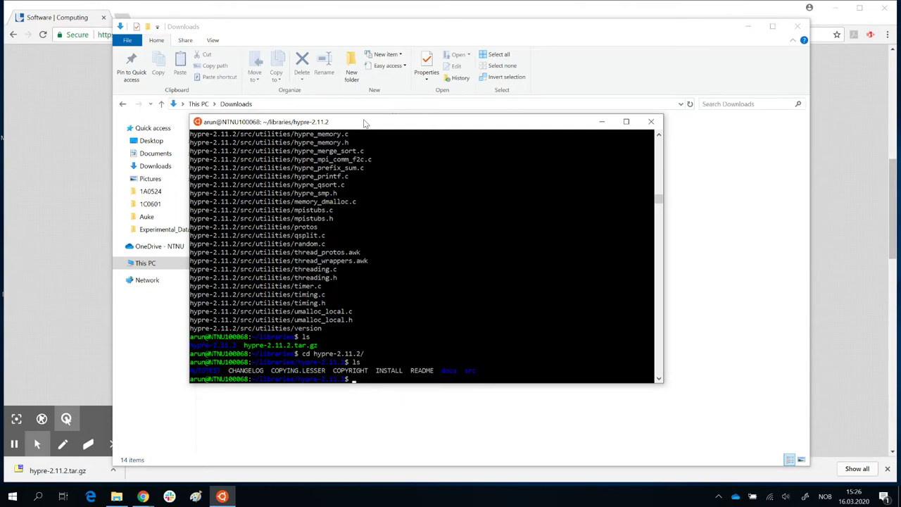
type("cd src")
key("Return")
type("ls")
key("Return")
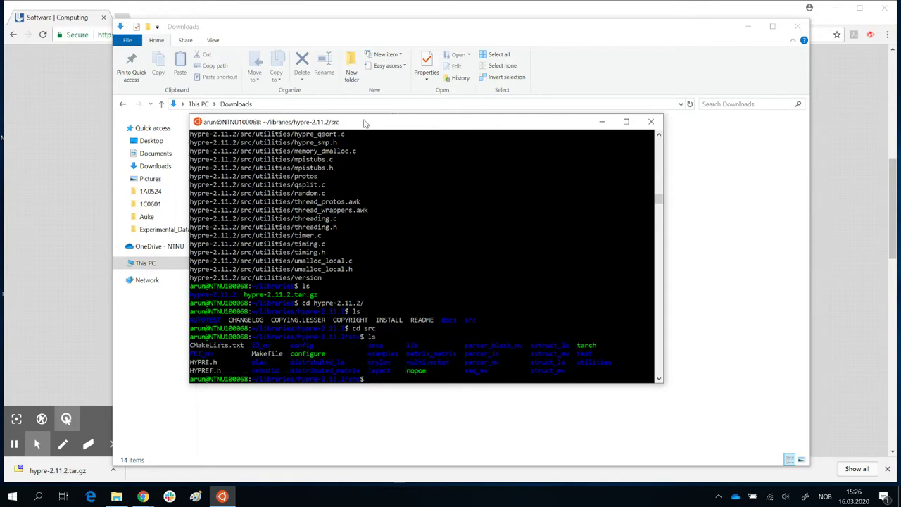
type("clear")
key("Return")
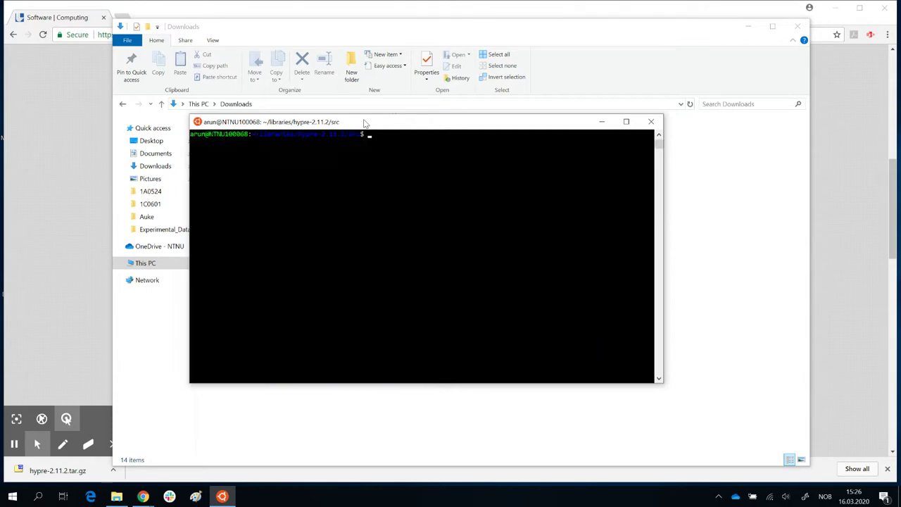
Step: Run ./configure --prefix=/usr/local/hypre and scroll back through its output
type("./configure --prefix=/usr/lo")
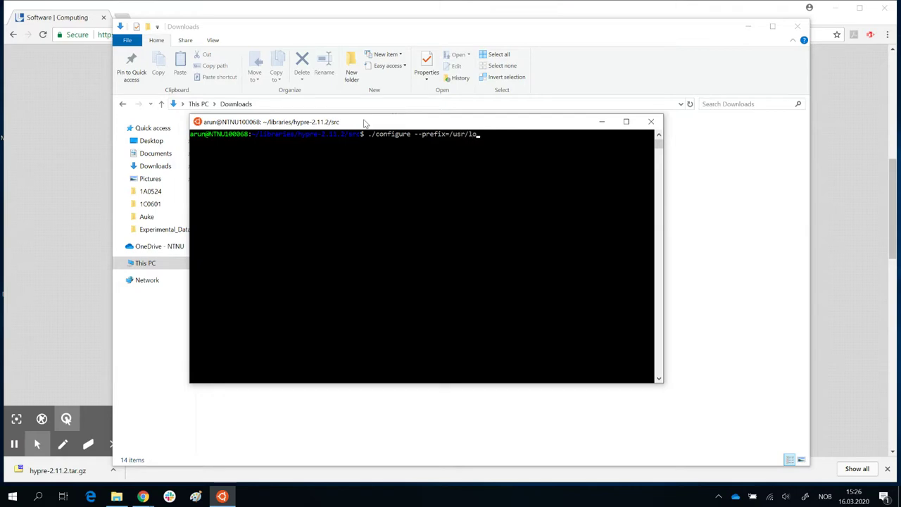
type("cal/hypre")
key("Return")
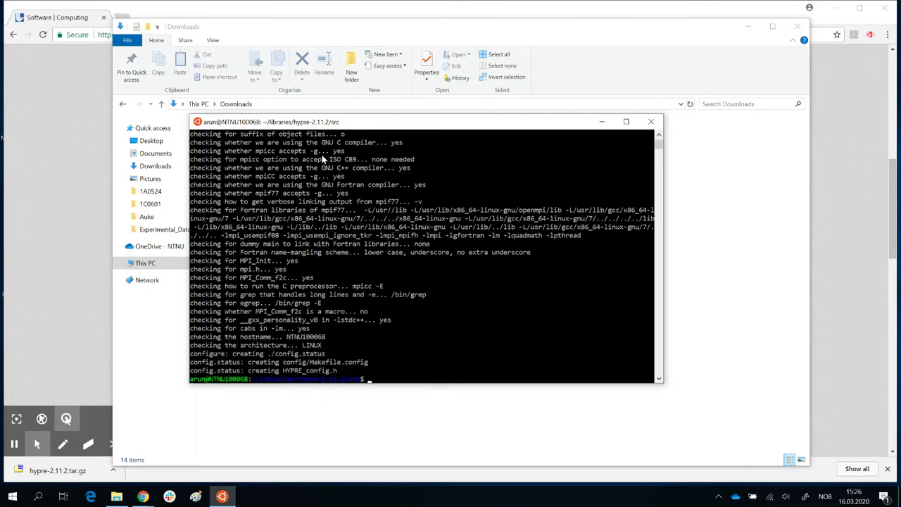
left_click(658, 138)
scroll(658, 138, "up", 3)
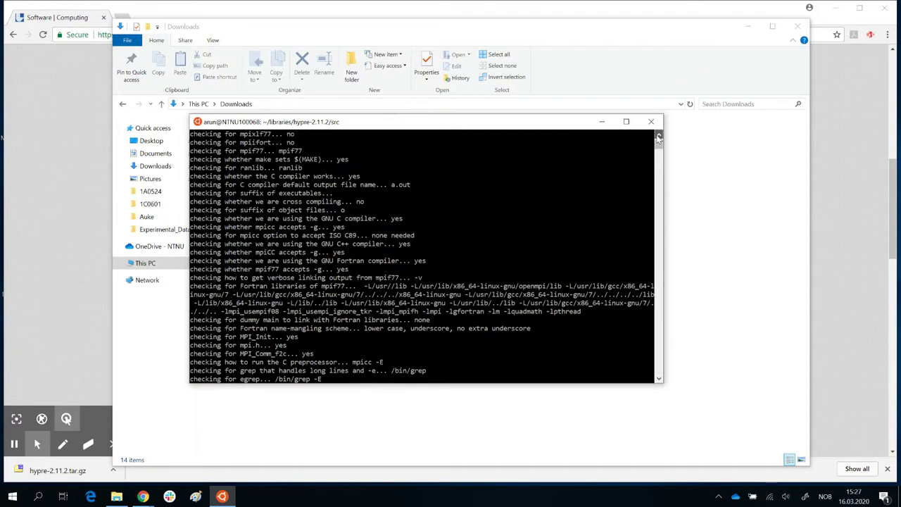
scroll(658, 138, "up", 1)
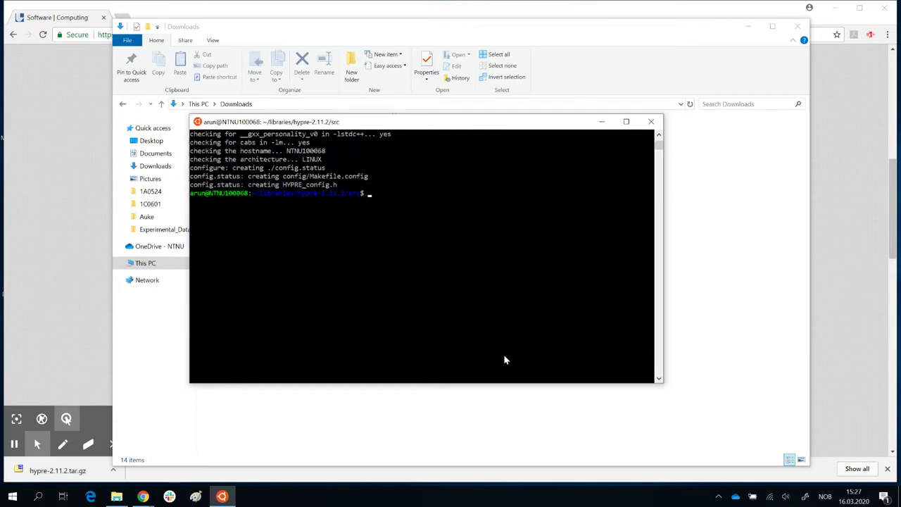
Step: Build HYPRE with make all
type("make all")
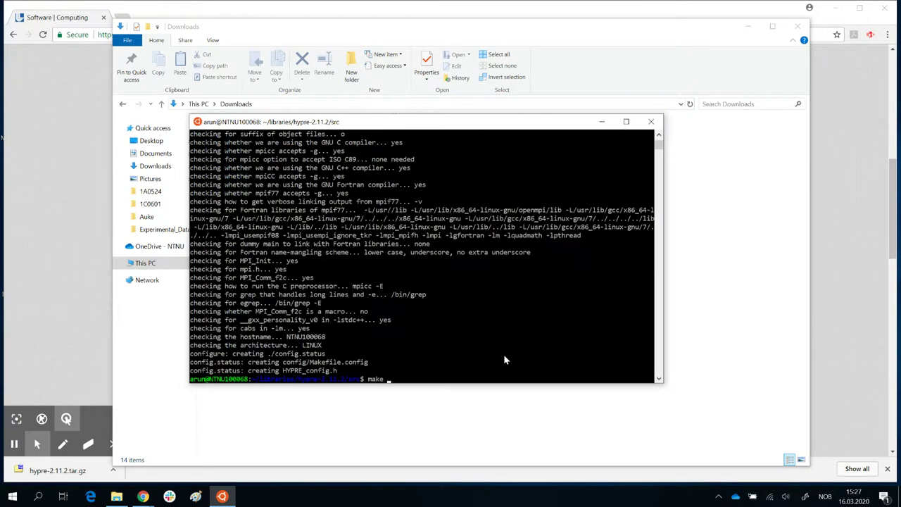
key("Return")
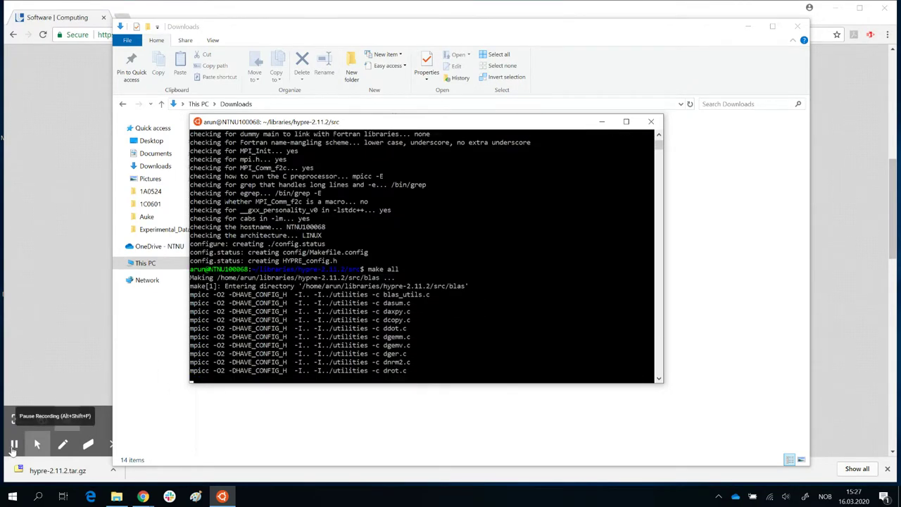
left_click(9, 449)
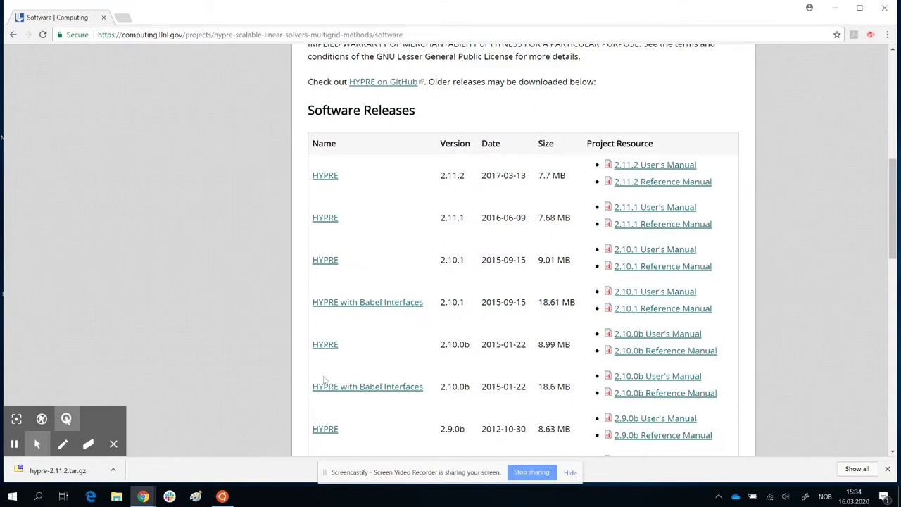
left_click(221, 497)
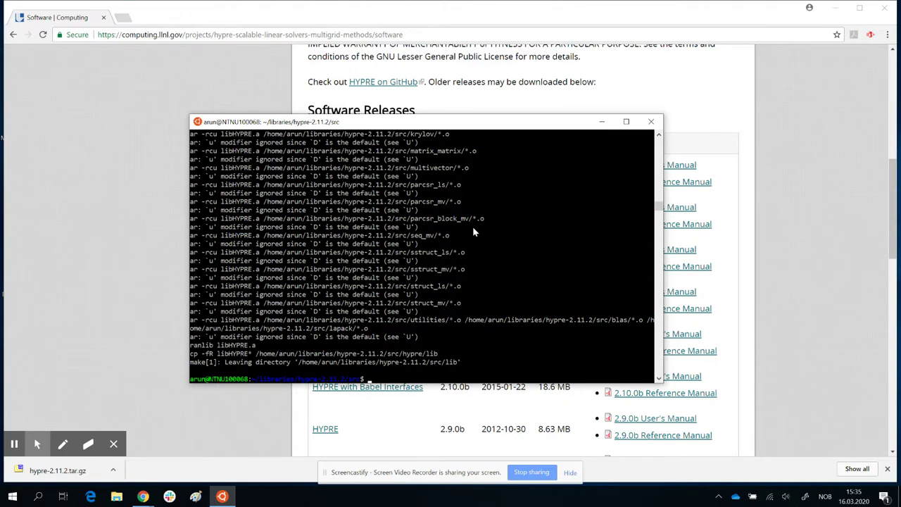
Step: Install HYPRE with sudo make install, entering the administrator password
type("make all")
key("BackSpace")
key("BackSpace")
key("BackSpace")
key("BackSpace")
key("BackSpace")
key("BackSpace")
key("BackSpace")
key("BackSpace")
type("sudo make install")
key("Return")
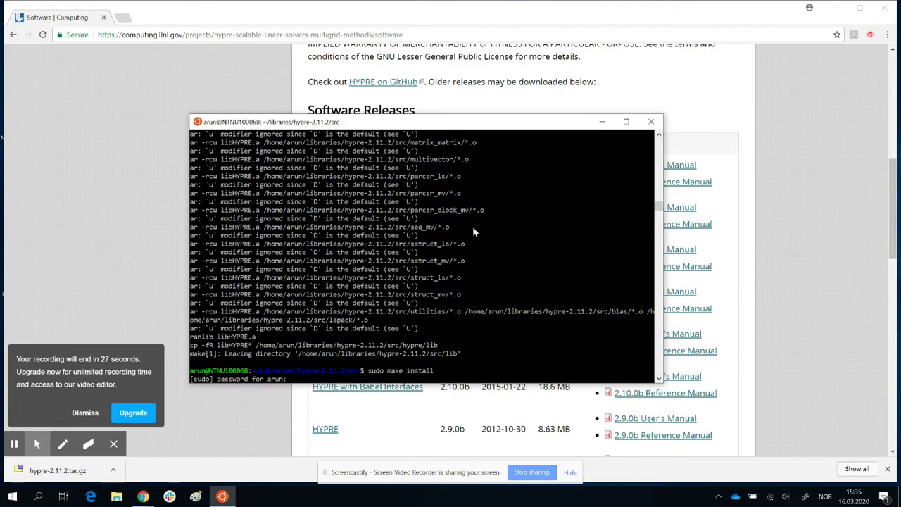
key("Return")
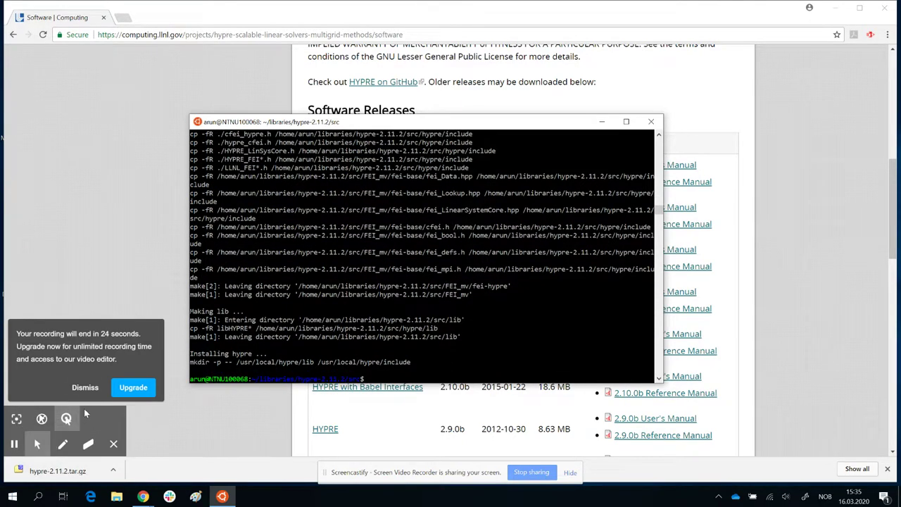
left_click(84, 388)
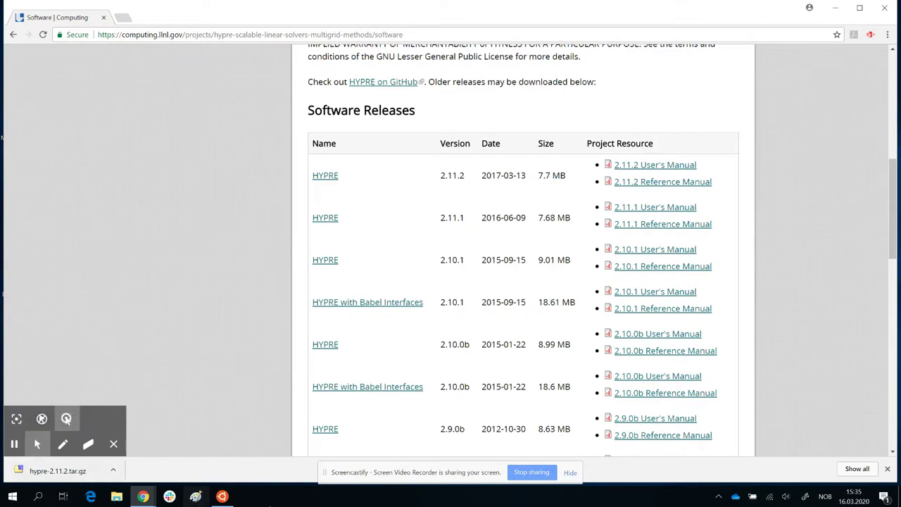
left_click(221, 496)
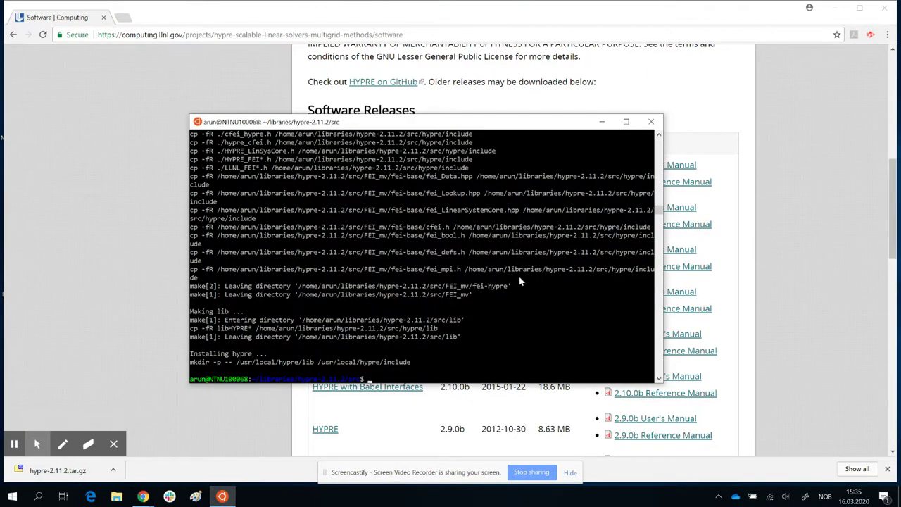